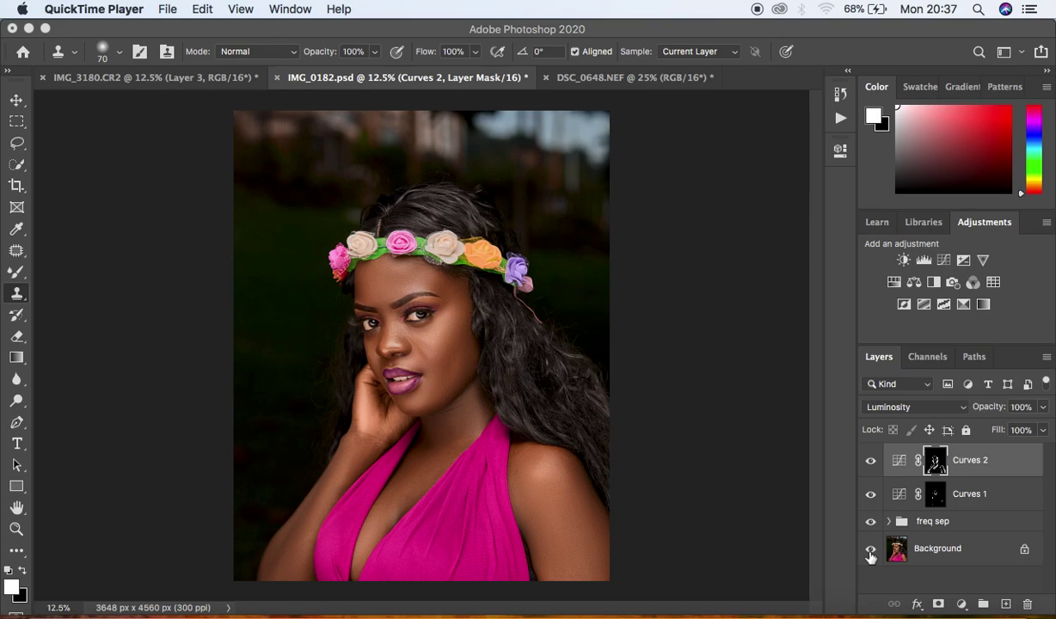
Step: Toggle the visibility of all layers above the Background to compare the portrait before and after retouching
{"action": "left_click", "coordinate": [870, 551], "text": "alt"}
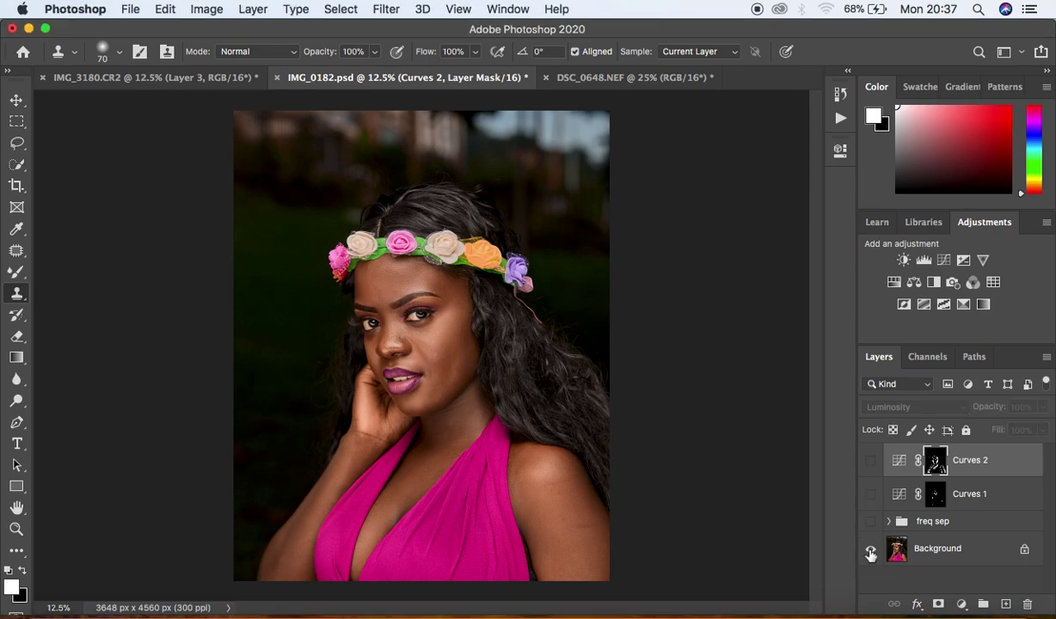
{"action": "left_click", "coordinate": [870, 551], "text": "alt"}
{"action": "left_click", "coordinate": [870, 551], "text": "alt"}
{"action": "left_click", "coordinate": [870, 551], "text": "alt"}
{"action": "left_click", "coordinate": [870, 551], "text": "alt"}
{"action": "left_click", "coordinate": [870, 551], "text": "alt"}
{"action": "left_click", "coordinate": [870, 551], "text": "alt"}
{"action": "left_click", "coordinate": [870, 551], "text": "alt"}
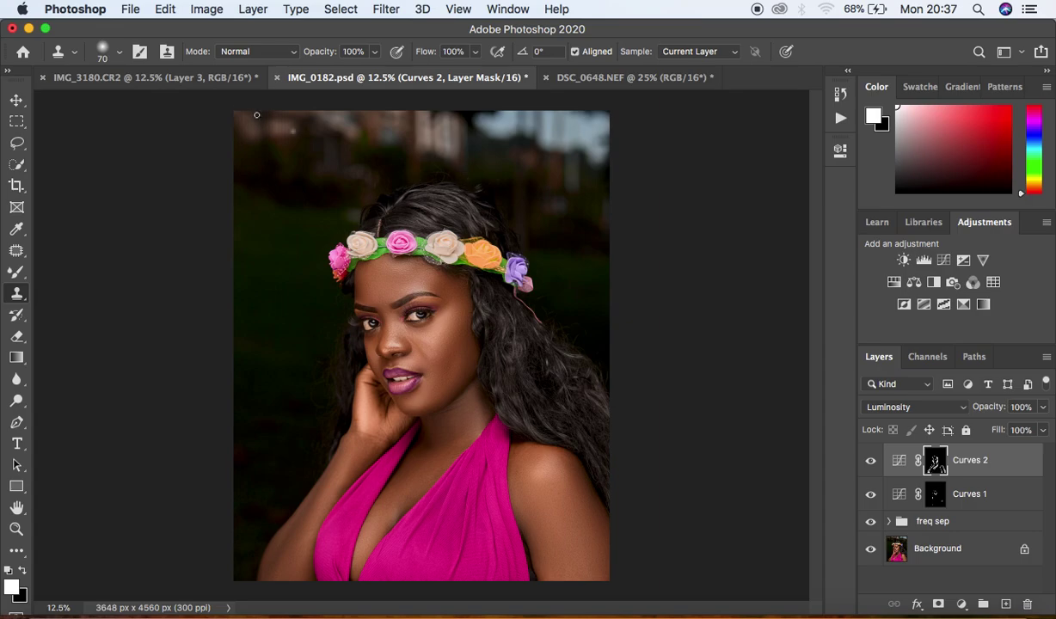
{"action": "left_click", "coordinate": [132, 12]}
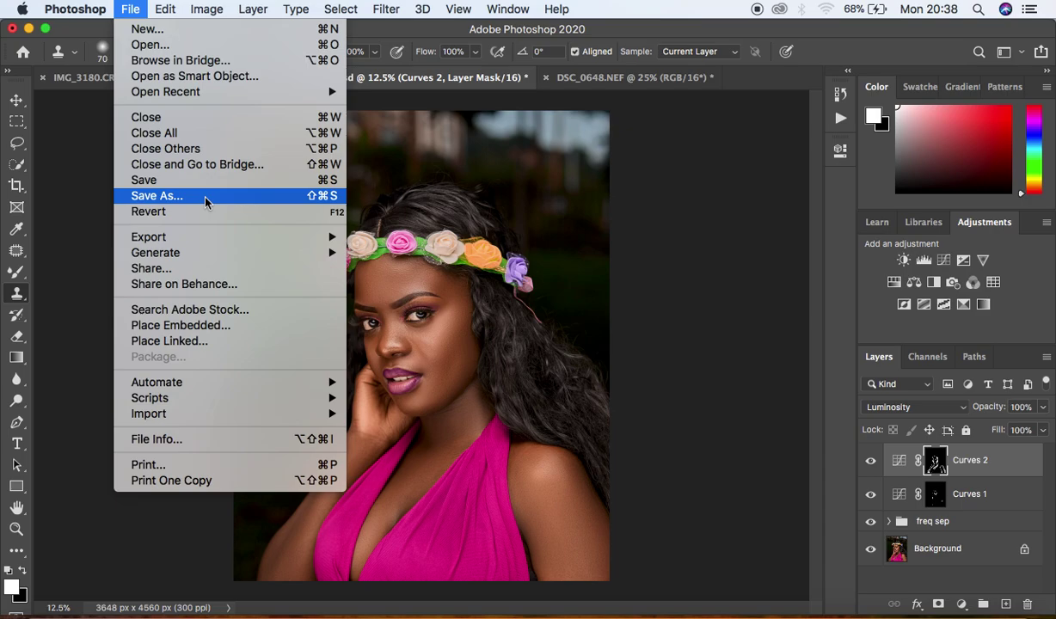
{"action": "mouse_move", "coordinate": [201, 239]}
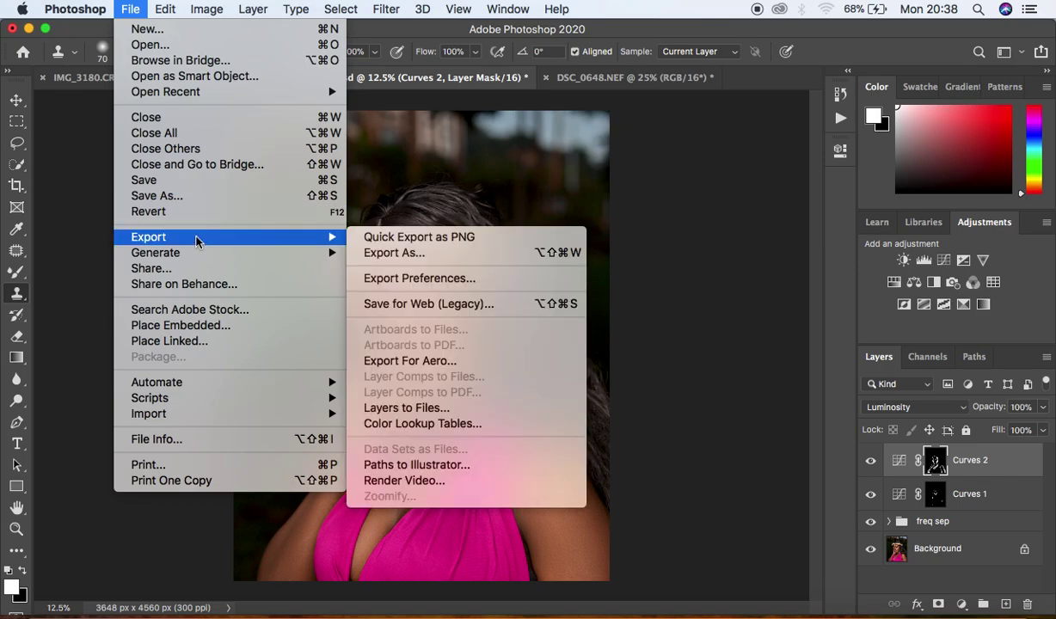
{"action": "left_click", "coordinate": [652, 158]}
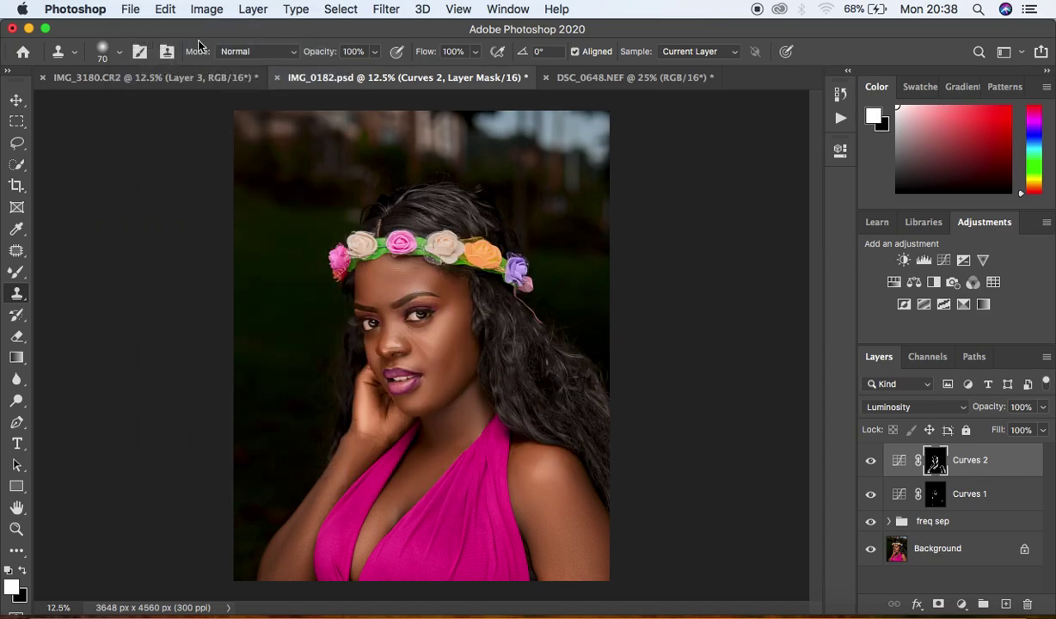
Step: Open the Export As settings for the IMG_0182 portrait and choose JPG as the file format
{"action": "left_click", "coordinate": [129, 9]}
{"action": "mouse_move", "coordinate": [181, 243]}
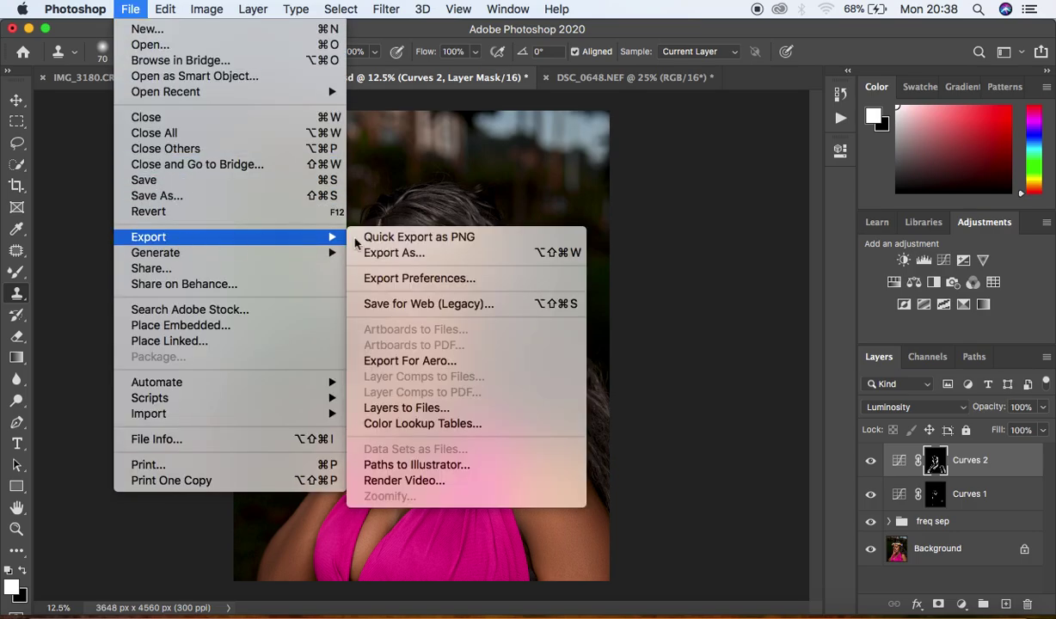
{"action": "left_click", "coordinate": [398, 251]}
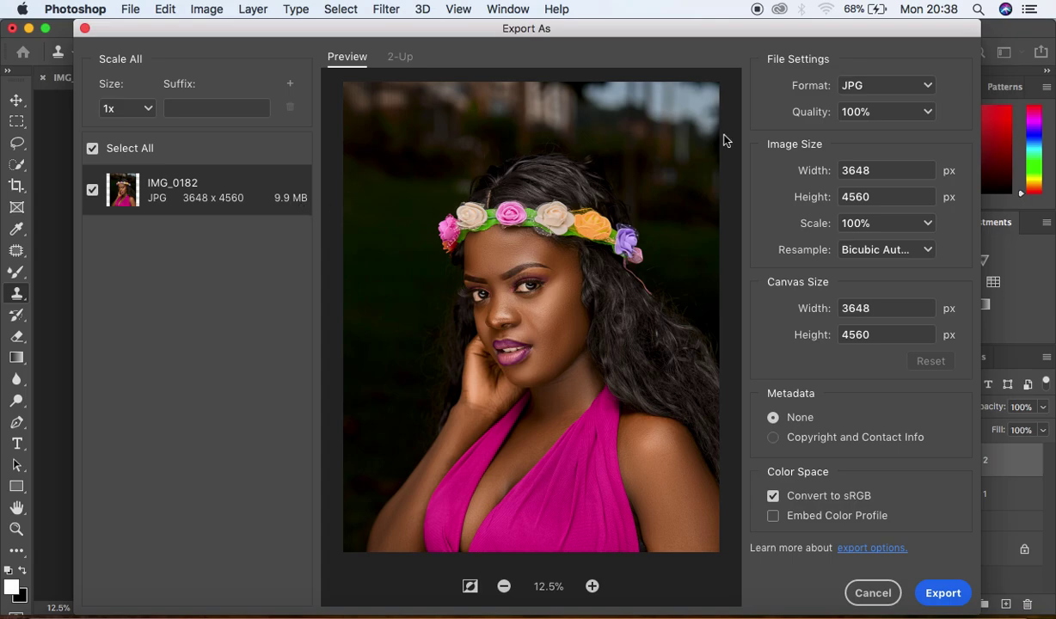
{"action": "left_click", "coordinate": [883, 86]}
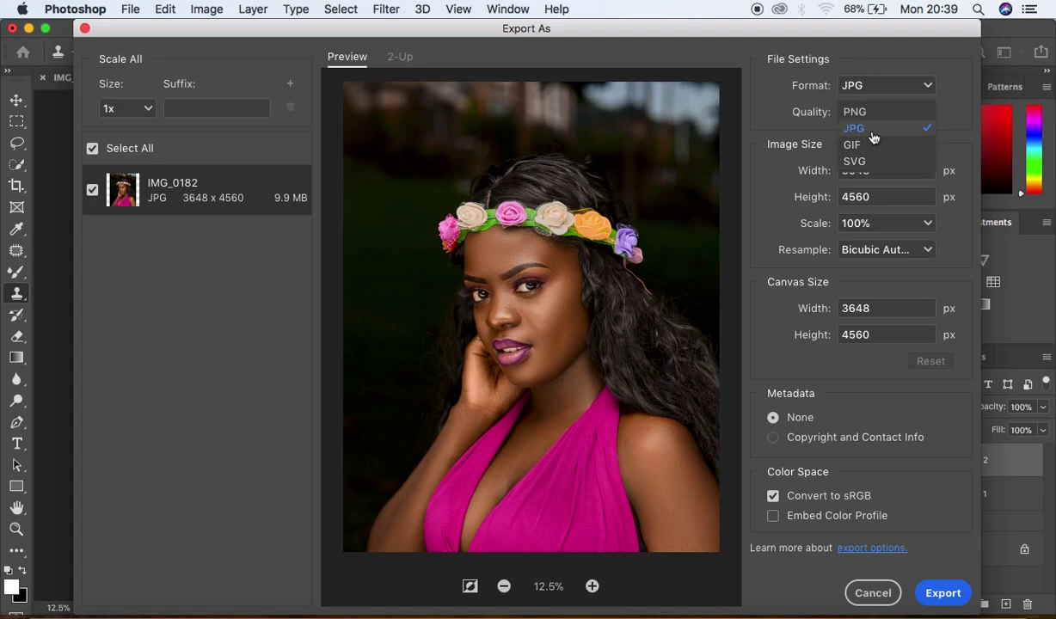
{"action": "left_click", "coordinate": [873, 136]}
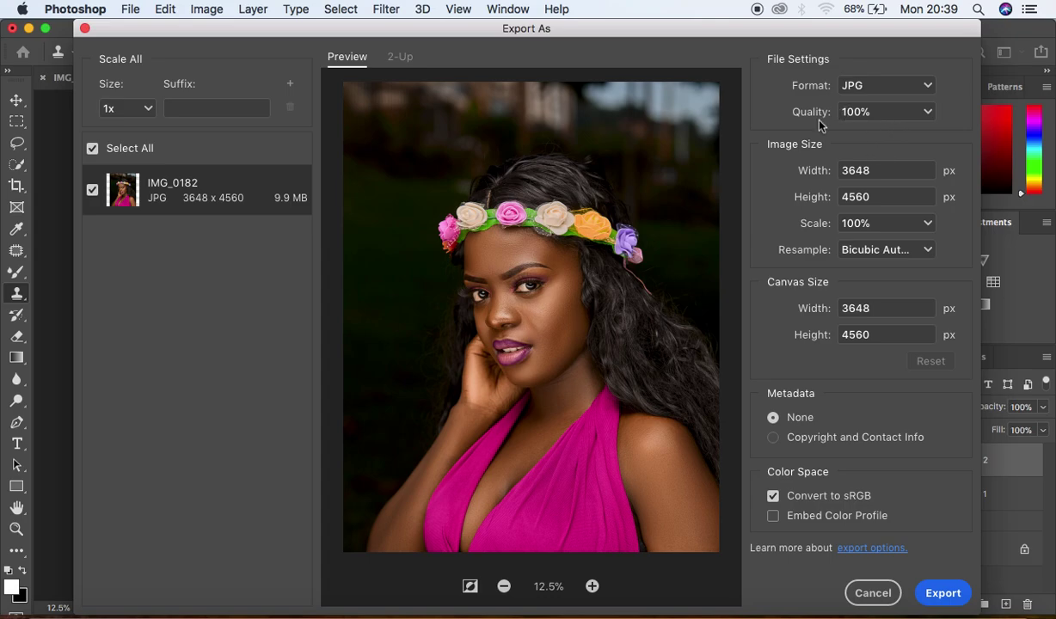
Step: Try the JPG quality at 60% and return it to 100%
{"action": "left_click", "coordinate": [928, 119]}
{"action": "left_click_drag", "start_coordinate": [933, 142], "coordinate": [896, 144]}
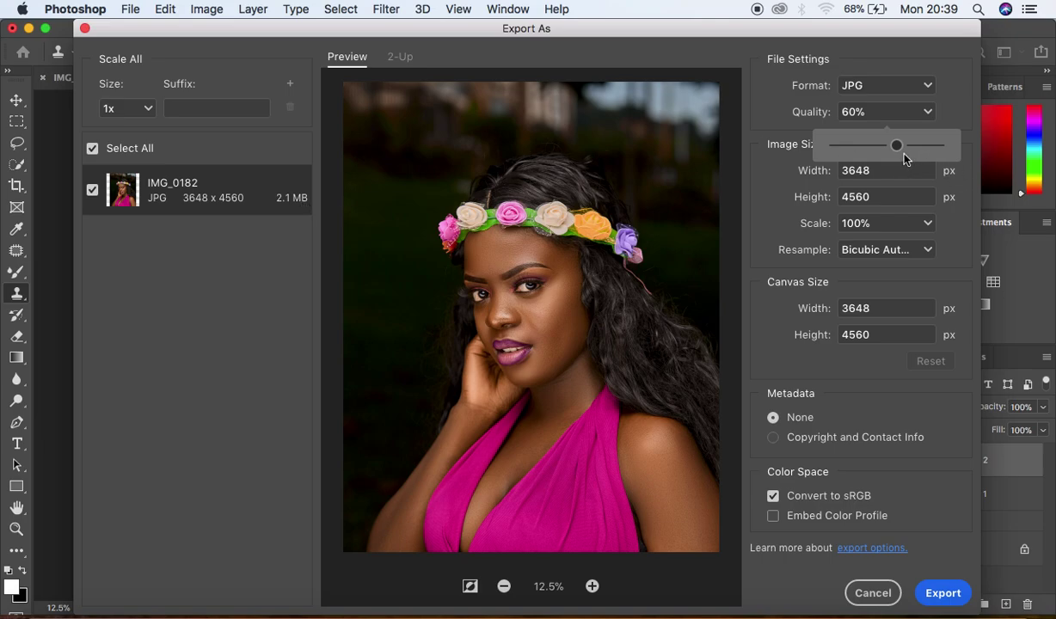
{"action": "left_click_drag", "start_coordinate": [897, 145], "coordinate": [972, 153]}
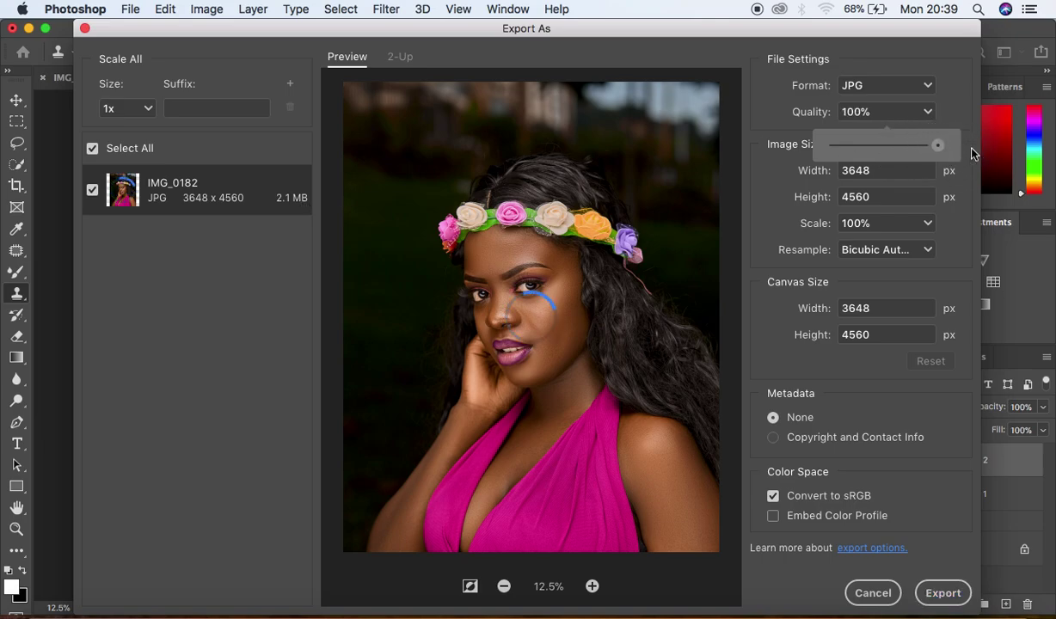
{"action": "left_click", "coordinate": [972, 153]}
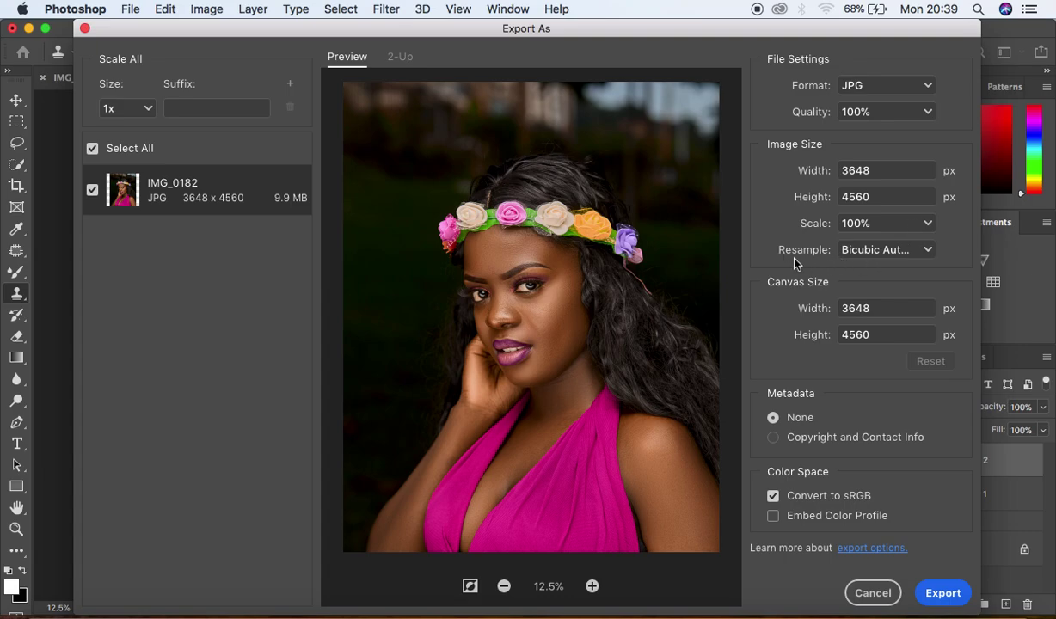
Step: Set the export's resample method to Bicubic Sharper and enable embedding of the color profile
{"action": "left_click", "coordinate": [886, 254]}
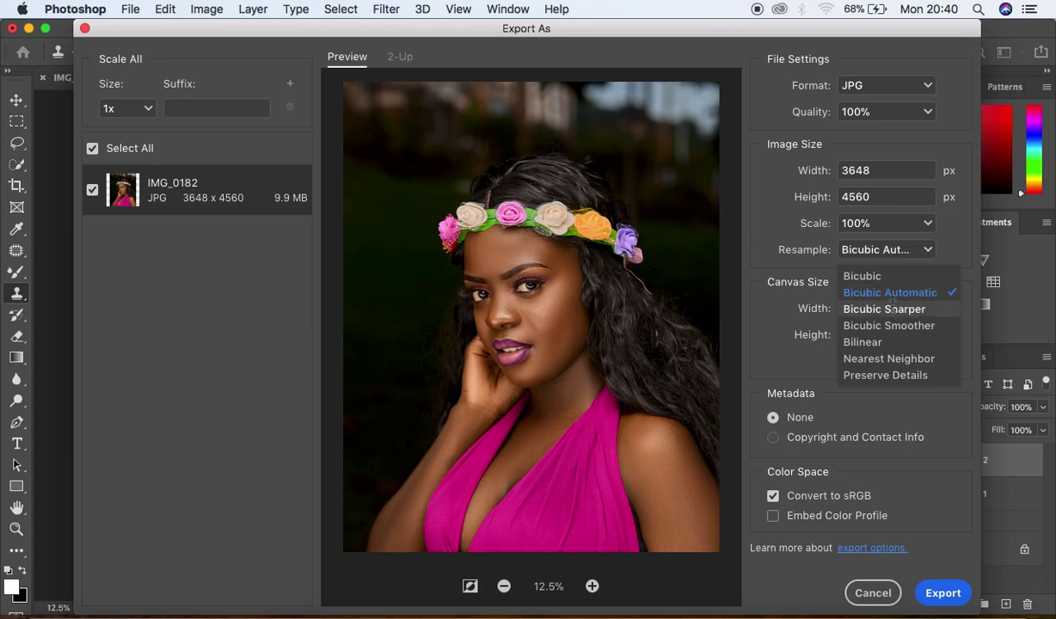
{"action": "left_click", "coordinate": [891, 309]}
{"action": "left_click", "coordinate": [885, 251]}
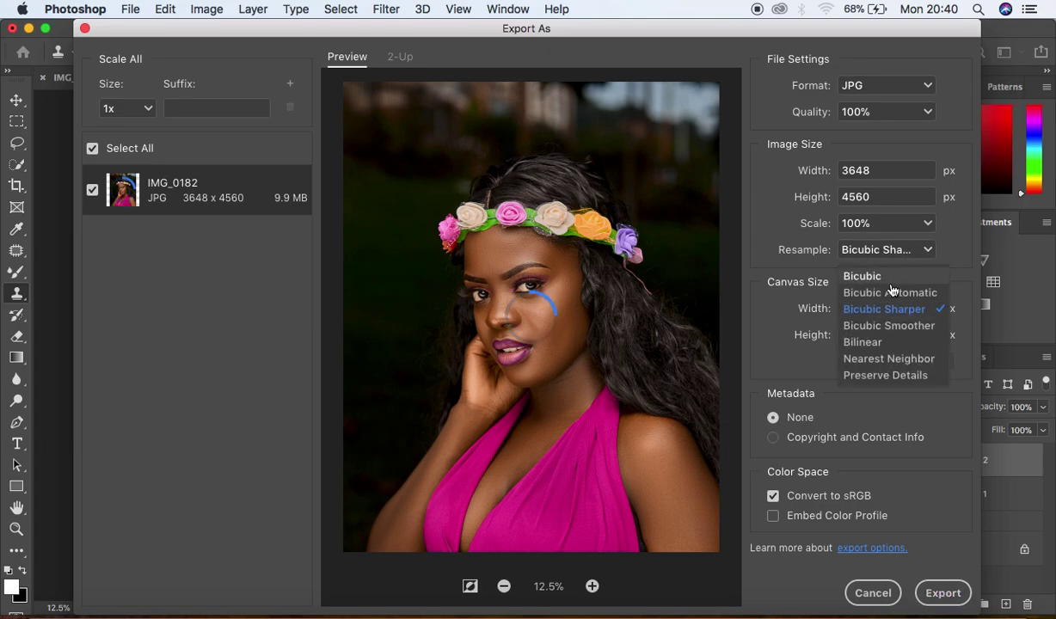
{"action": "left_click", "coordinate": [894, 294]}
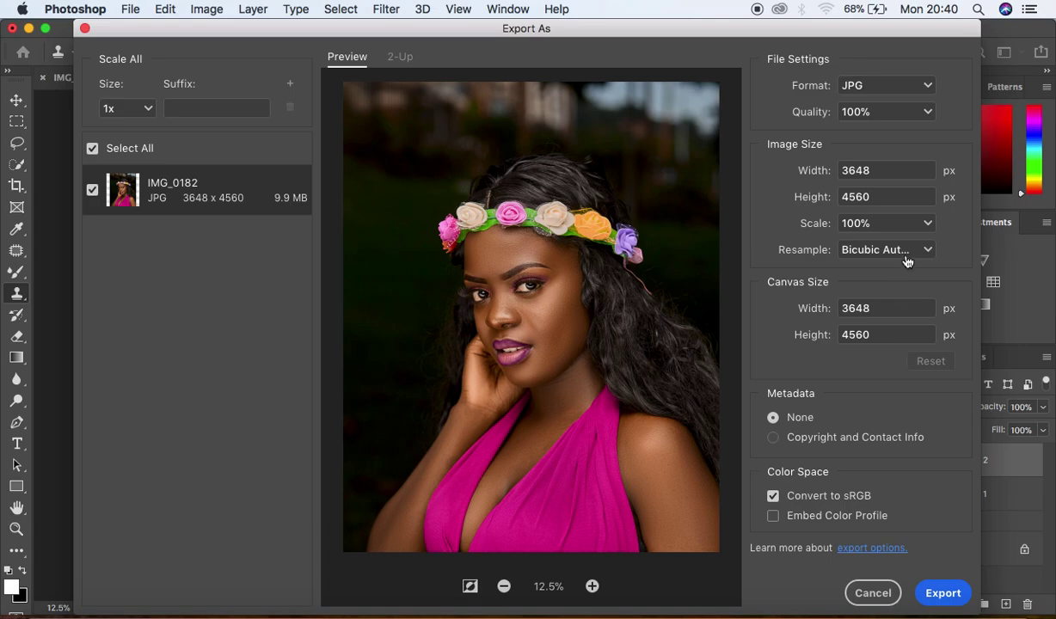
{"action": "left_click", "coordinate": [904, 254]}
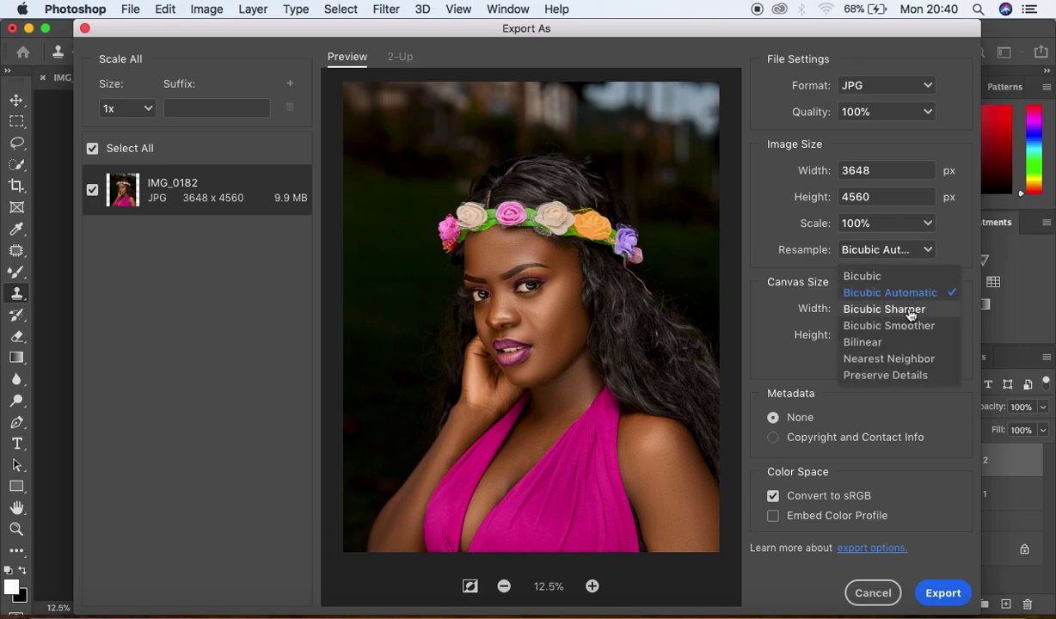
{"action": "left_click", "coordinate": [909, 309]}
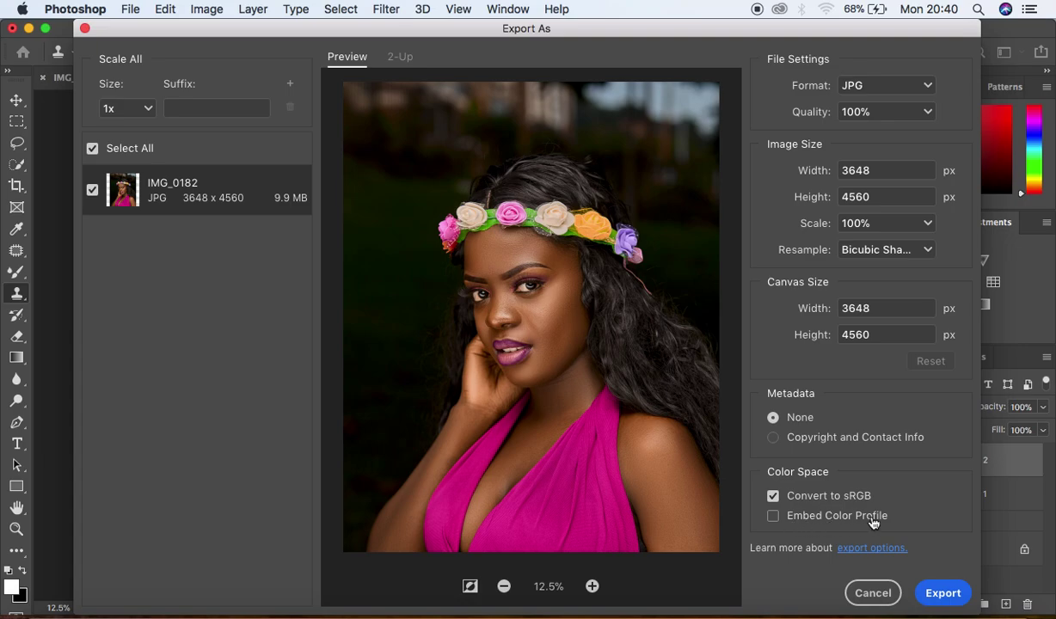
{"action": "left_click", "coordinate": [773, 515]}
Step: Start the export and replace the file name with "best exportjpg"
{"action": "left_click", "coordinate": [942, 593]}
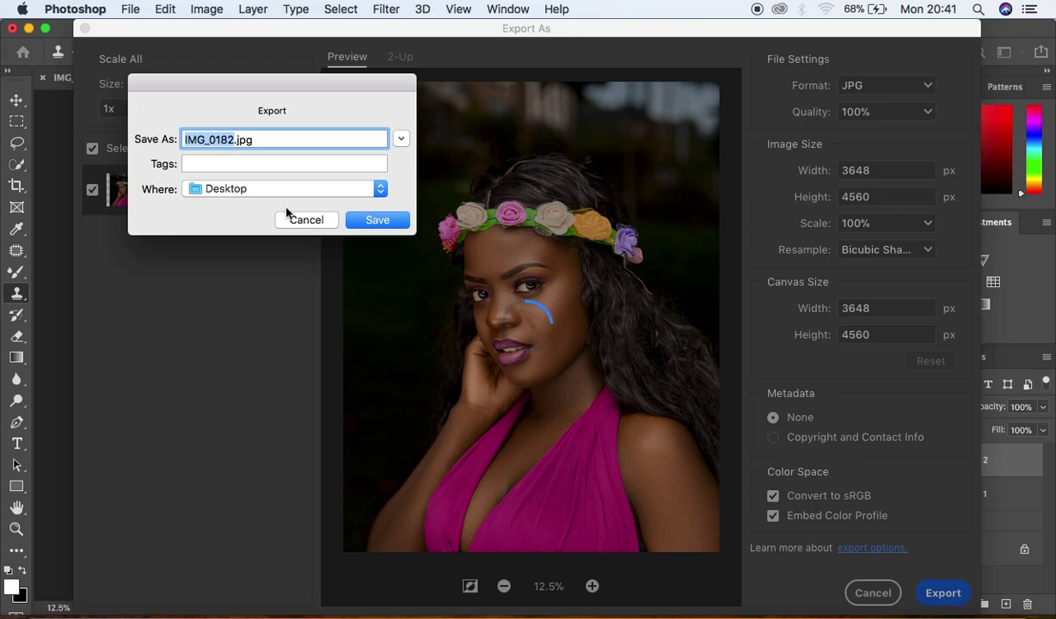
{"action": "left_click", "coordinate": [237, 140]}
{"action": "key", "text": "BackSpace"}
{"action": "key", "text": "BackSpace"}
{"action": "key", "text": "BackSpace"}
{"action": "key", "text": "BackSpace"}
{"action": "key", "text": "BackSpace"}
{"action": "key", "text": "BackSpace"}
{"action": "key", "text": "BackSpace"}
{"action": "key", "text": "BackSpace"}
{"action": "type", "text": "best"}
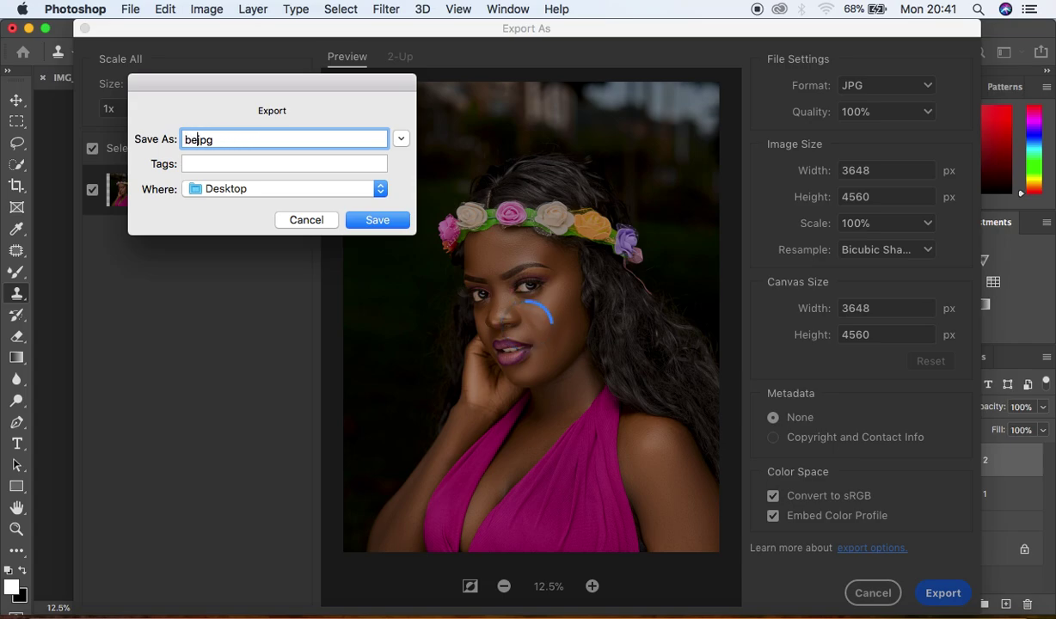
{"action": "type", "text": " export"}
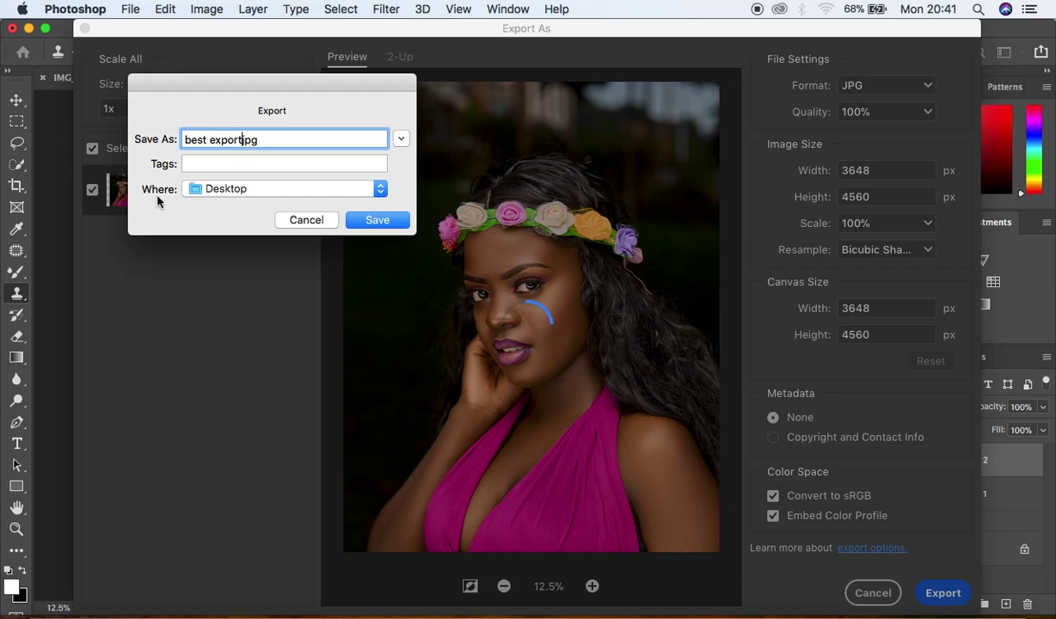
Step: Keep Desktop as the destination folder and save the exported image there
{"action": "left_click", "coordinate": [380, 188]}
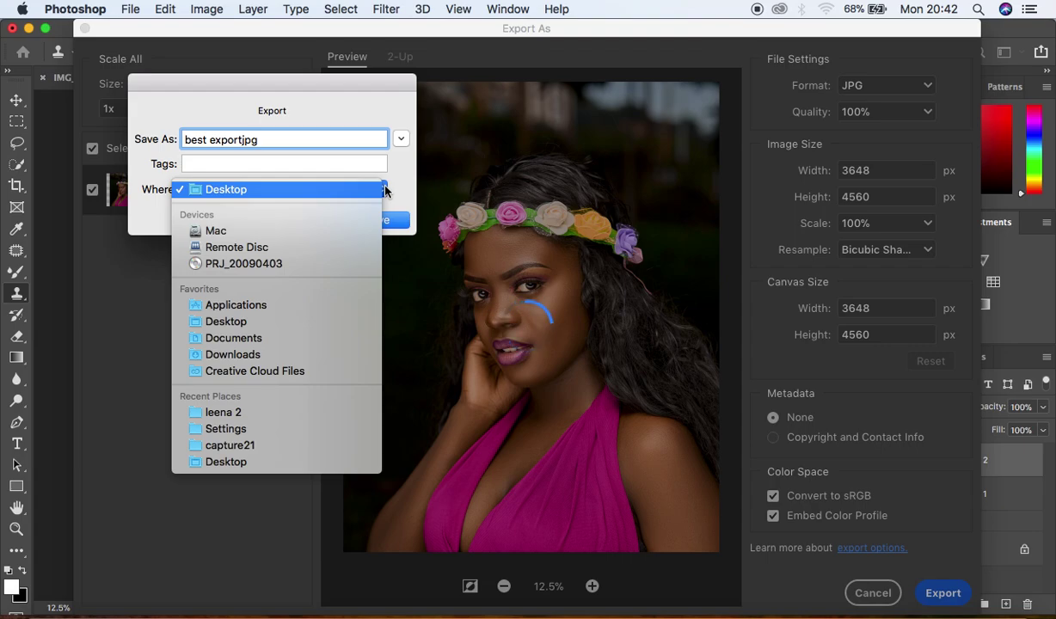
{"action": "left_click", "coordinate": [377, 186]}
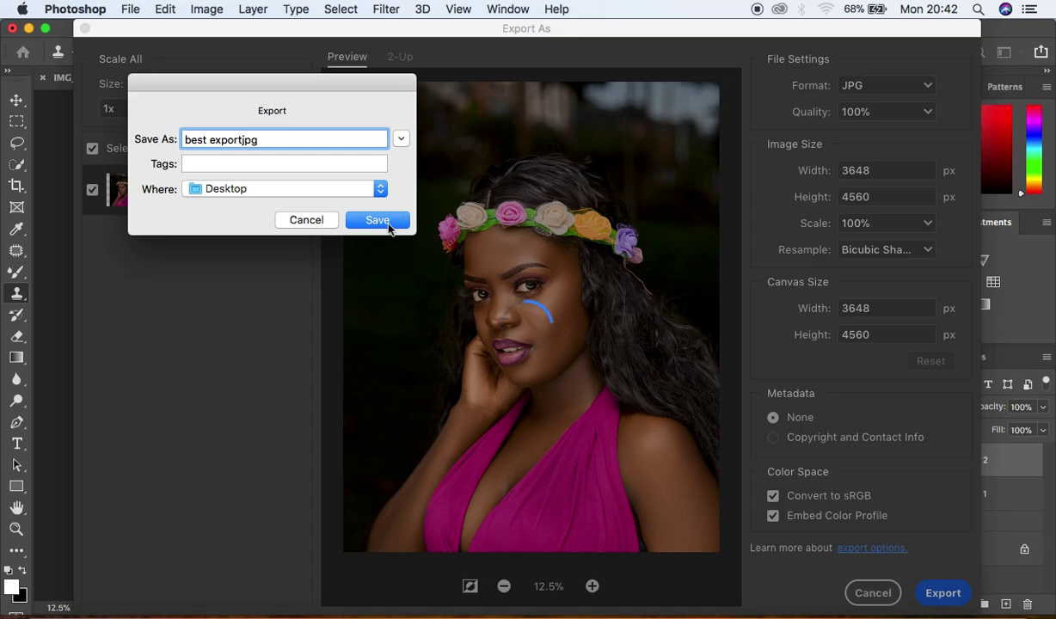
{"action": "left_click", "coordinate": [377, 223]}
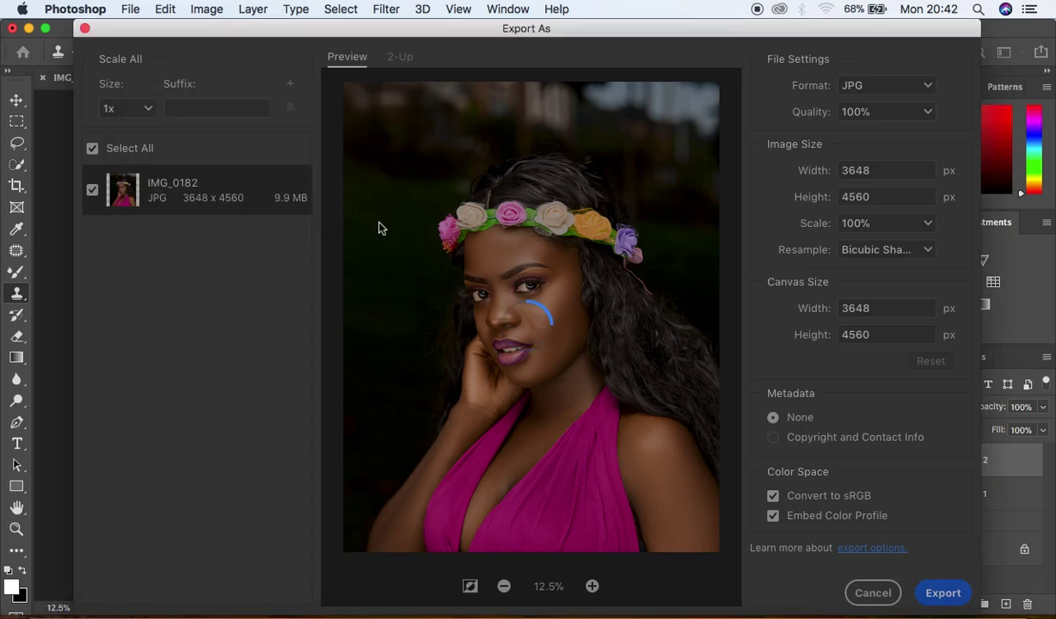